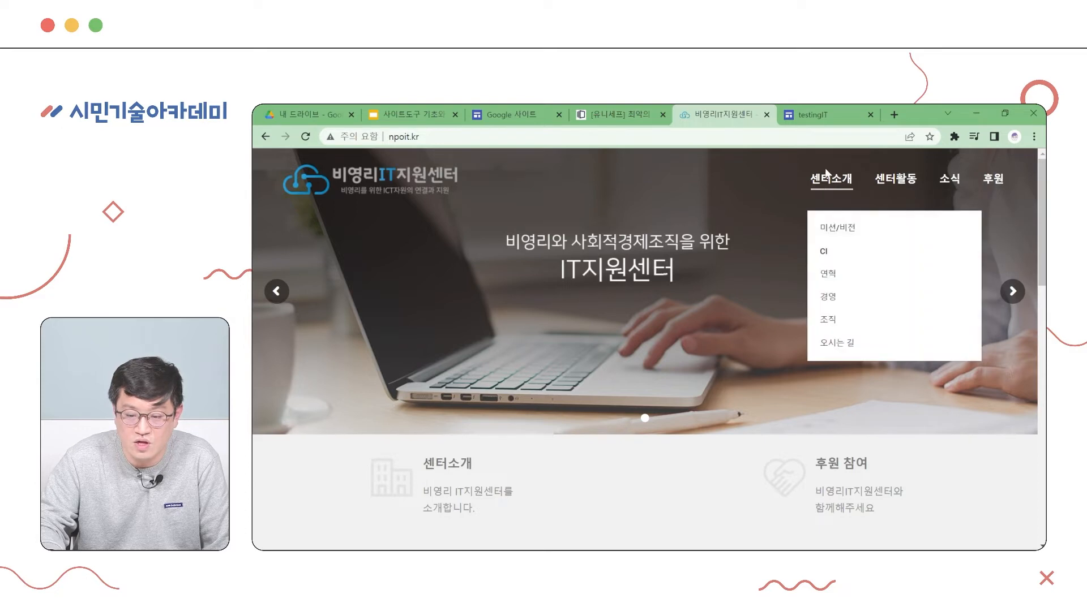
# Step: Switch to the testingIT site editor and review the options for navigation mode, navigation color and search settings
pyautogui.click(801, 119)
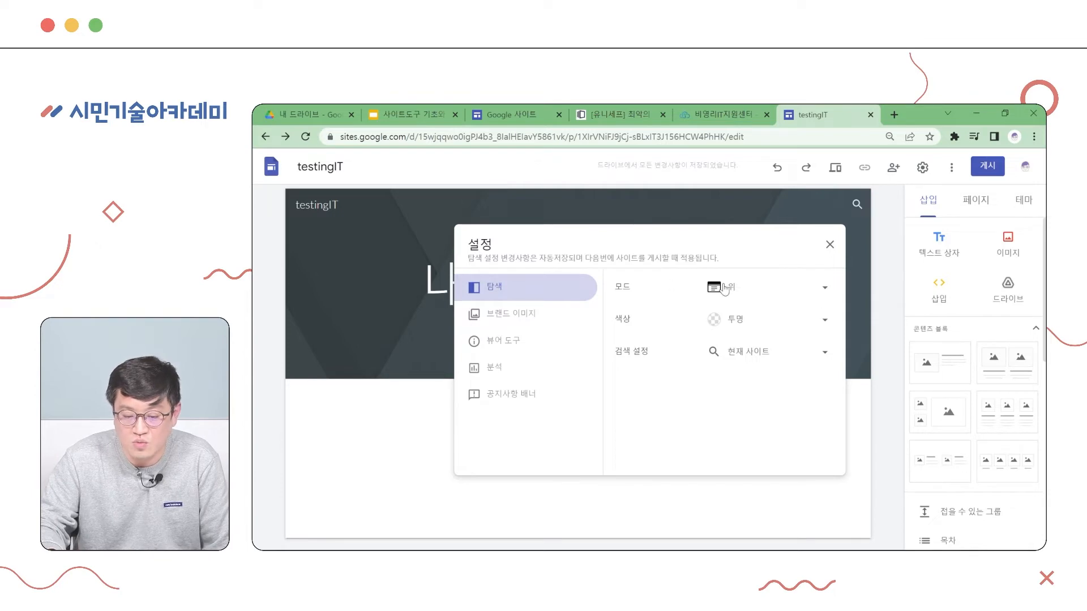
pyautogui.click(821, 293)
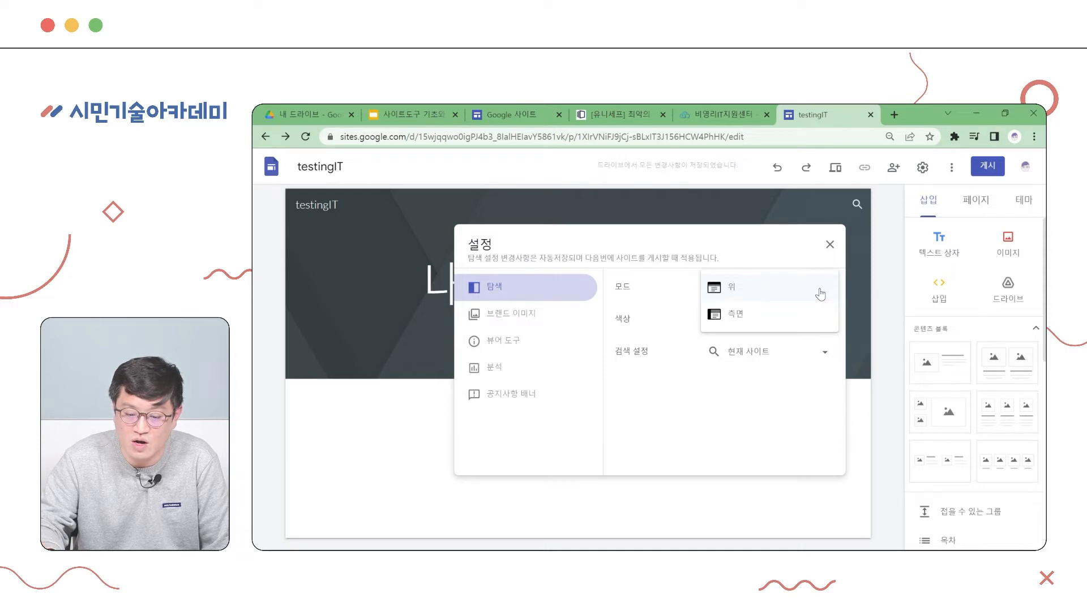
pyautogui.click(702, 406)
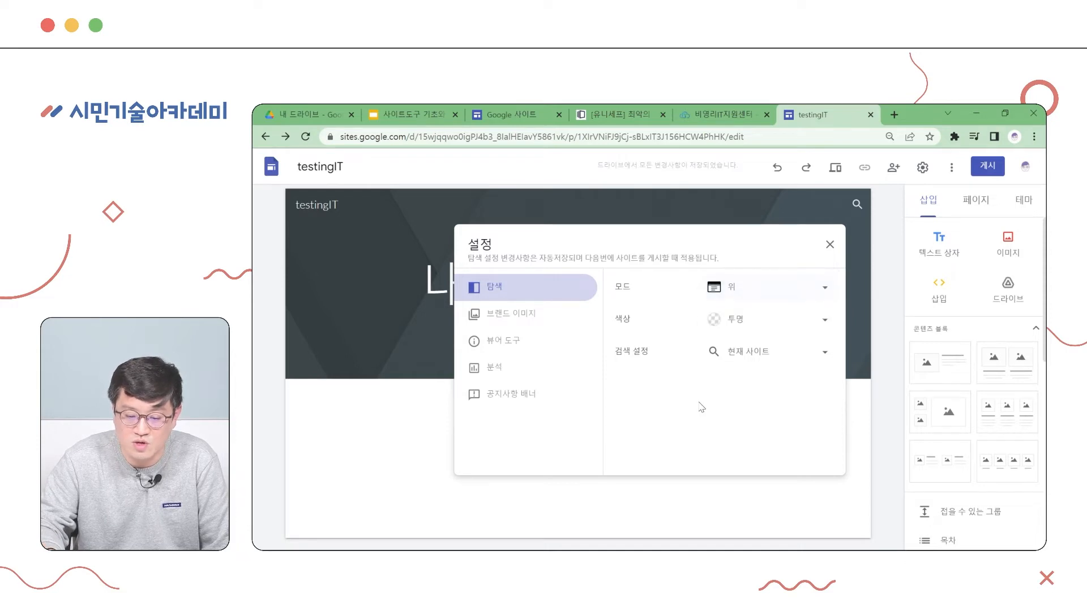
pyautogui.click(815, 328)
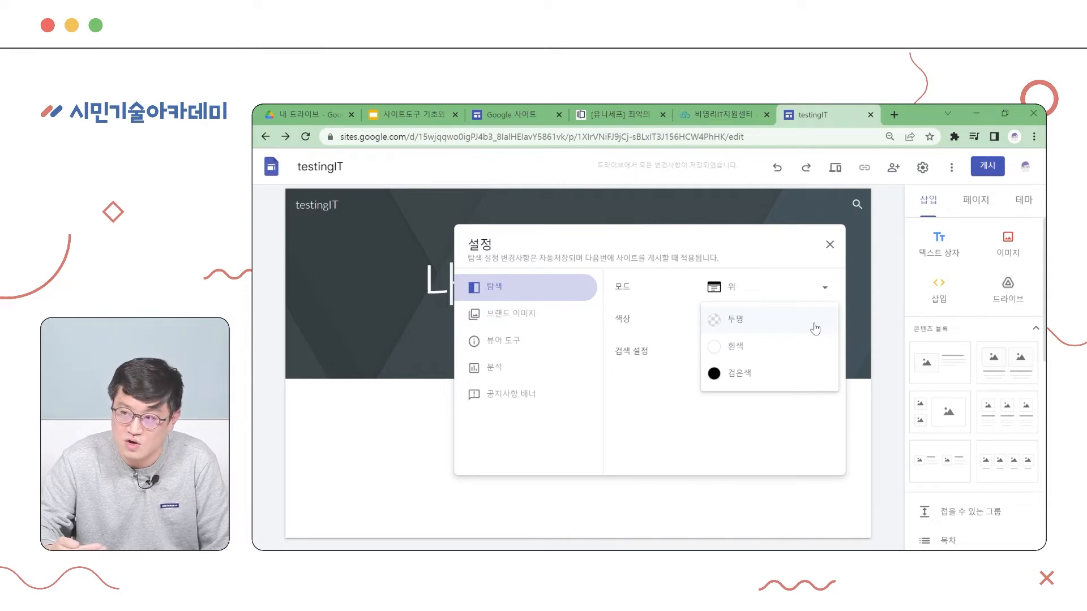
pyautogui.click(738, 427)
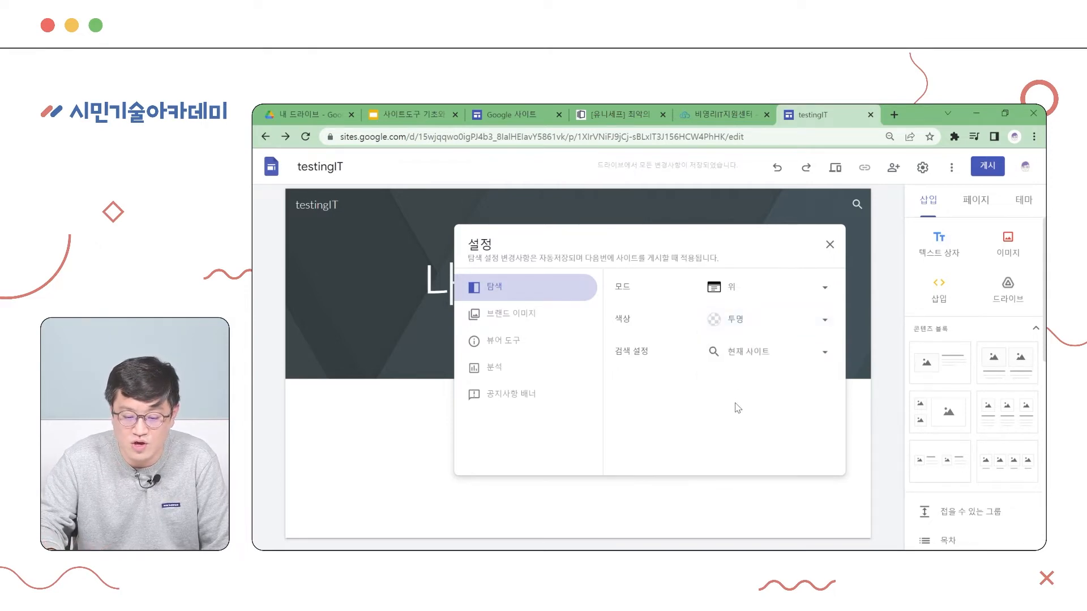
pyautogui.click(808, 357)
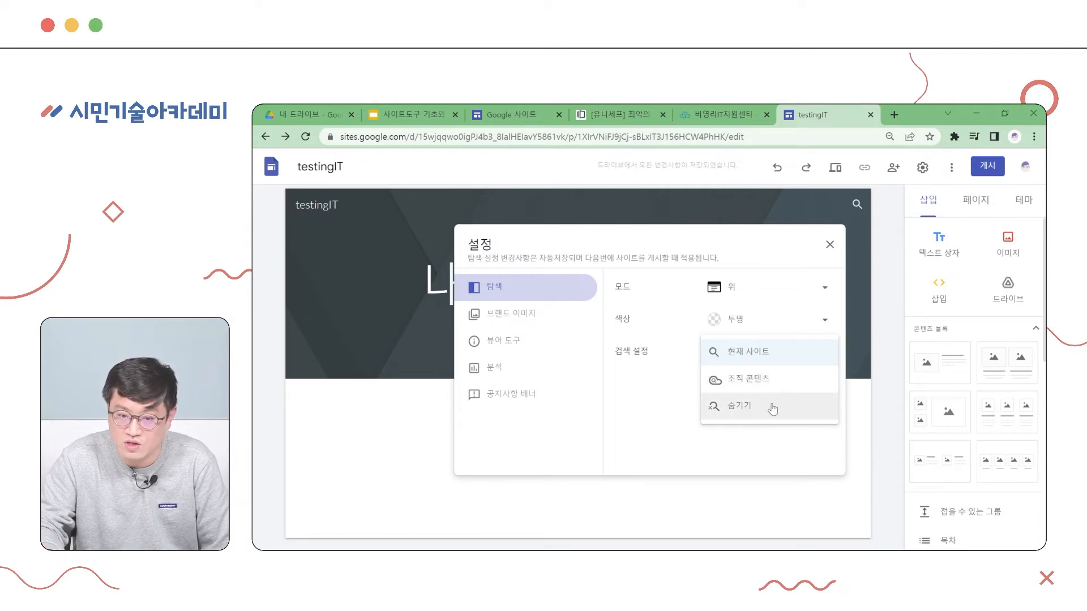
pyautogui.click(765, 443)
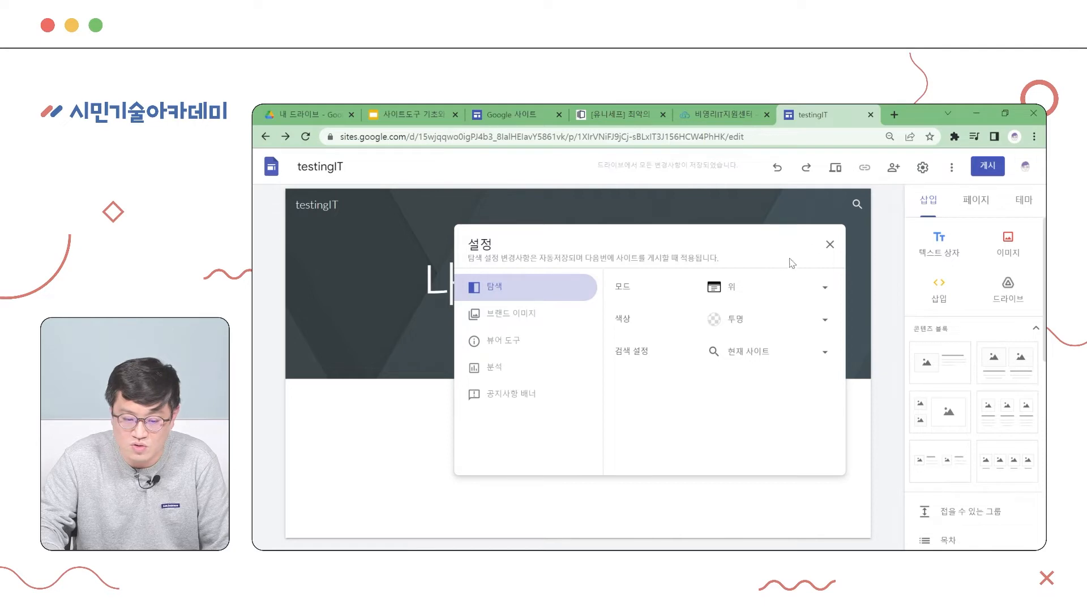
# Step: In the brand image settings, view the logo's file upload and image selection options without choosing an image
pyautogui.click(561, 321)
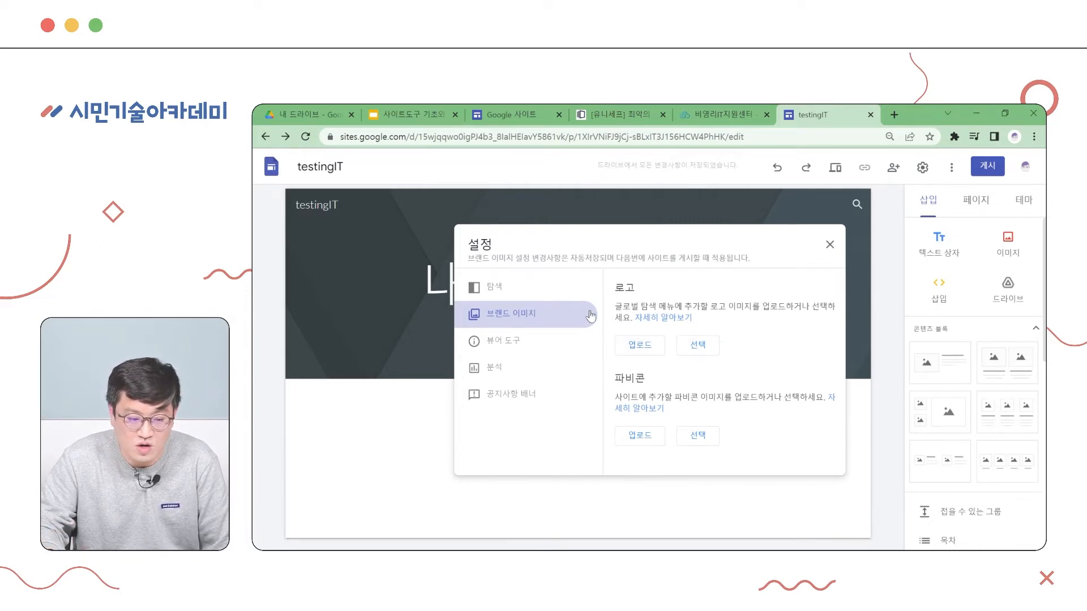
pyautogui.click(646, 347)
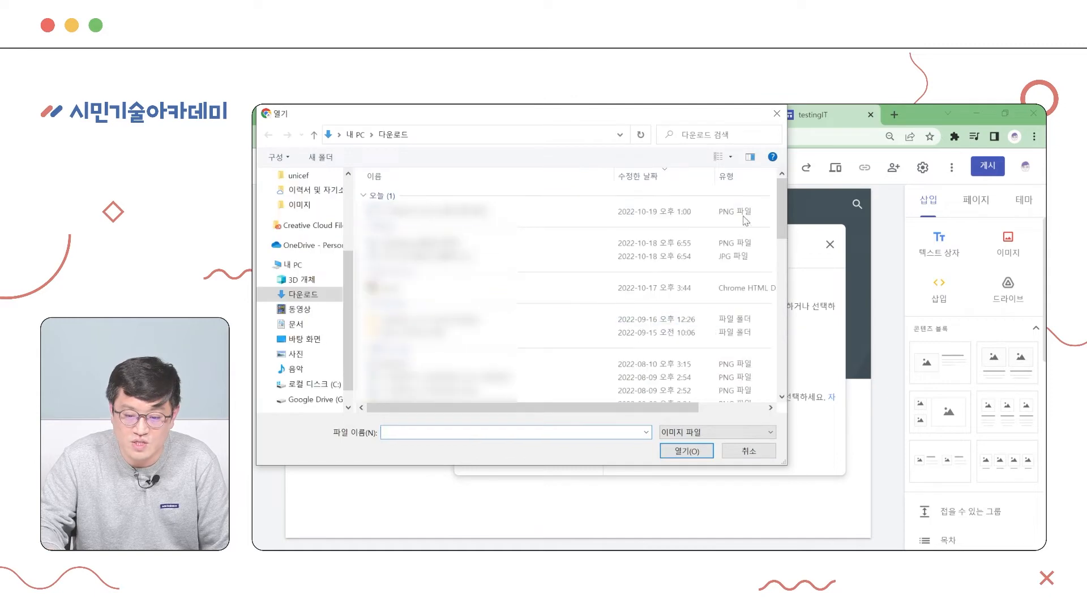
pyautogui.click(777, 113)
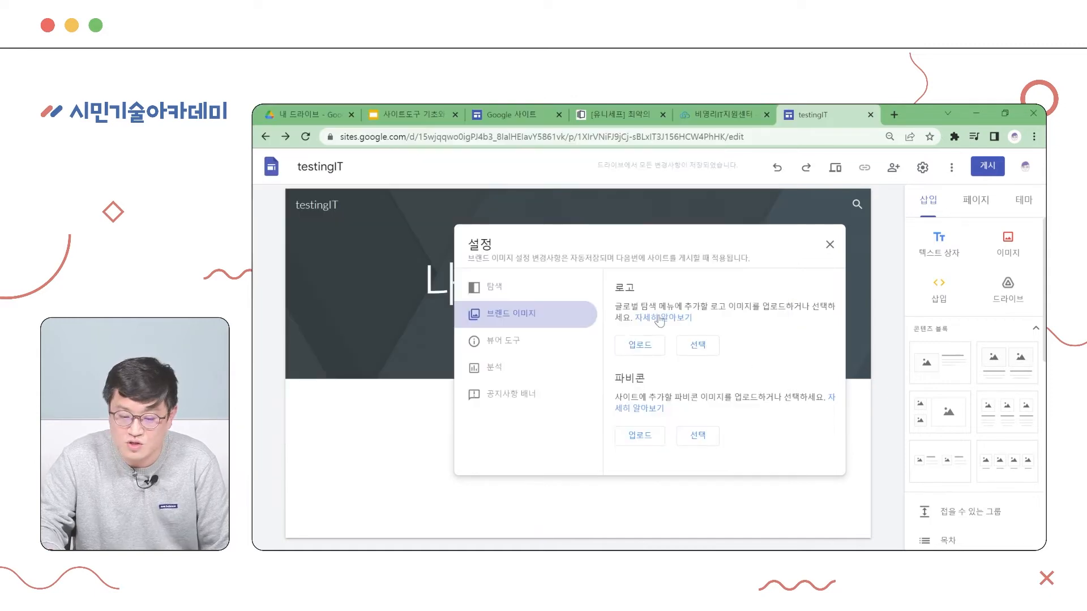
pyautogui.click(712, 351)
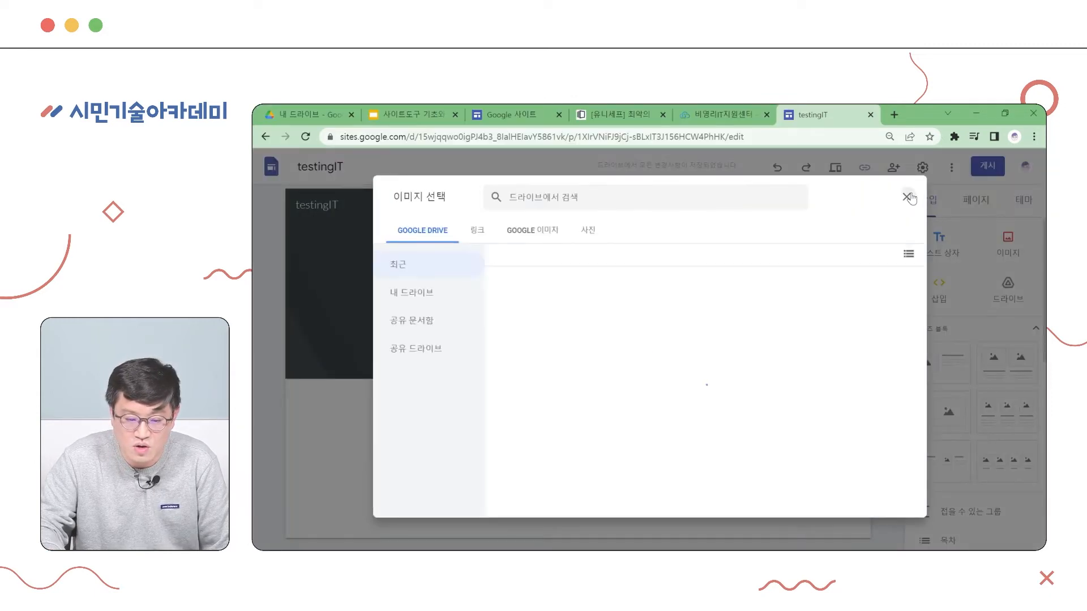
pyautogui.click(904, 194)
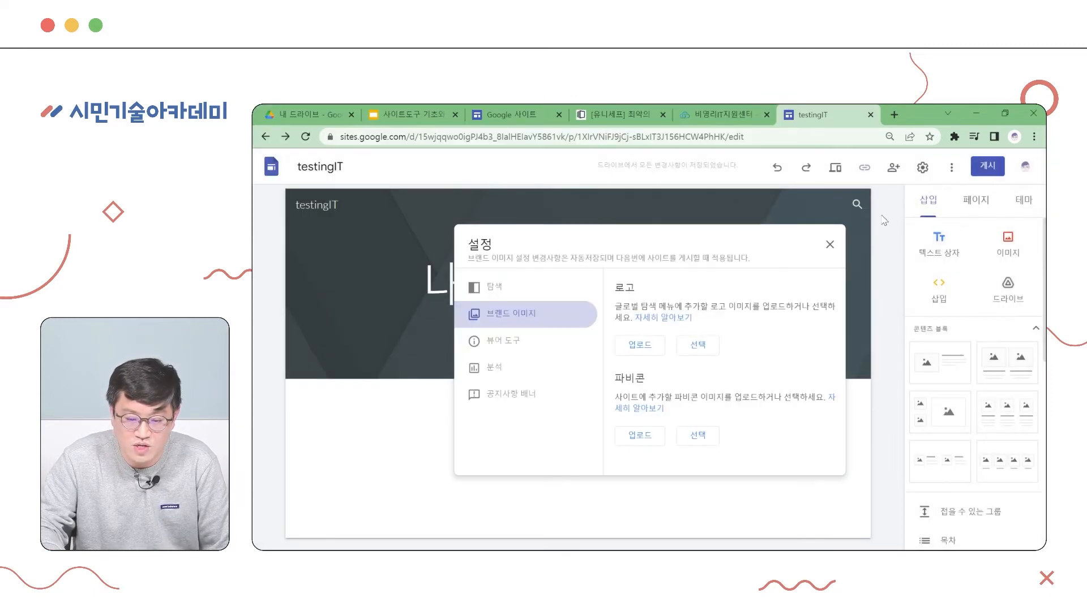
# Step: Search Google Images for "it 픽토그램" as a logo source, and close the image picker without choosing one
pyautogui.click(697, 350)
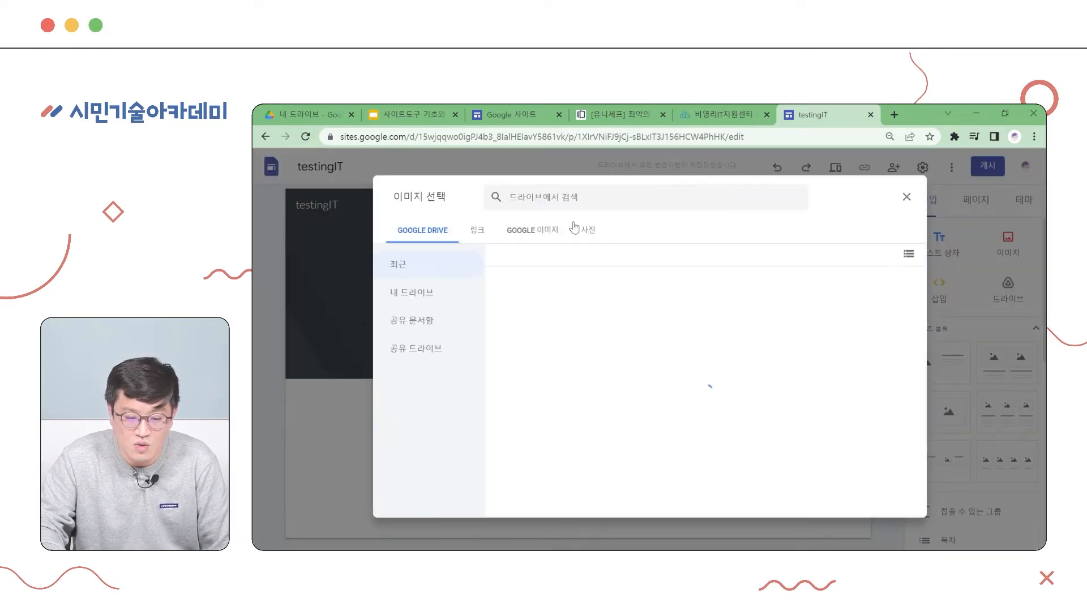
pyautogui.click(527, 231)
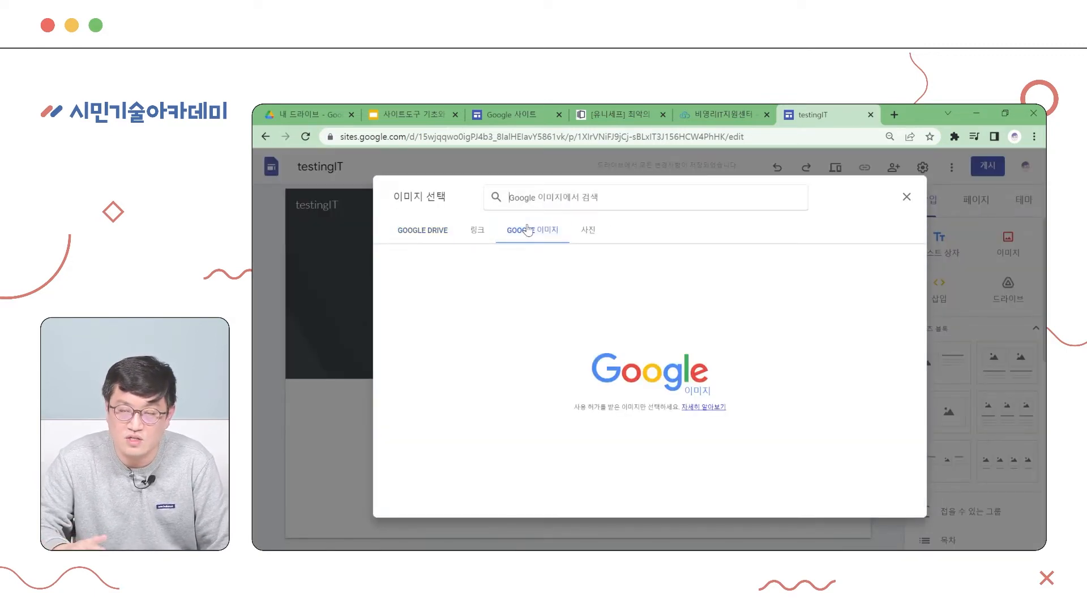
pyautogui.click(522, 204)
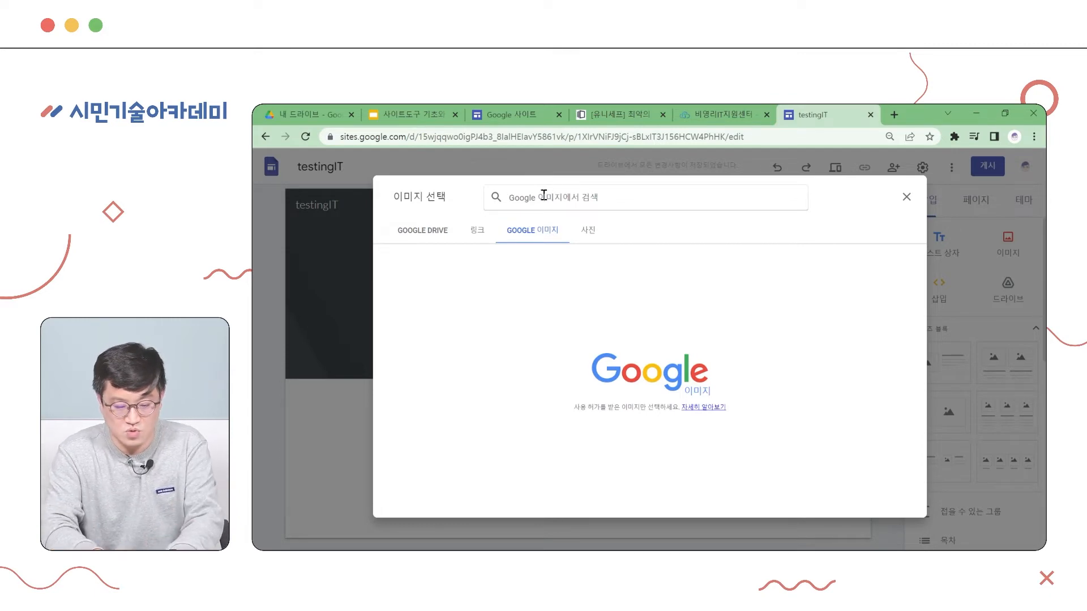
pyautogui.write('it 픽토그램')
pyautogui.press('Return')
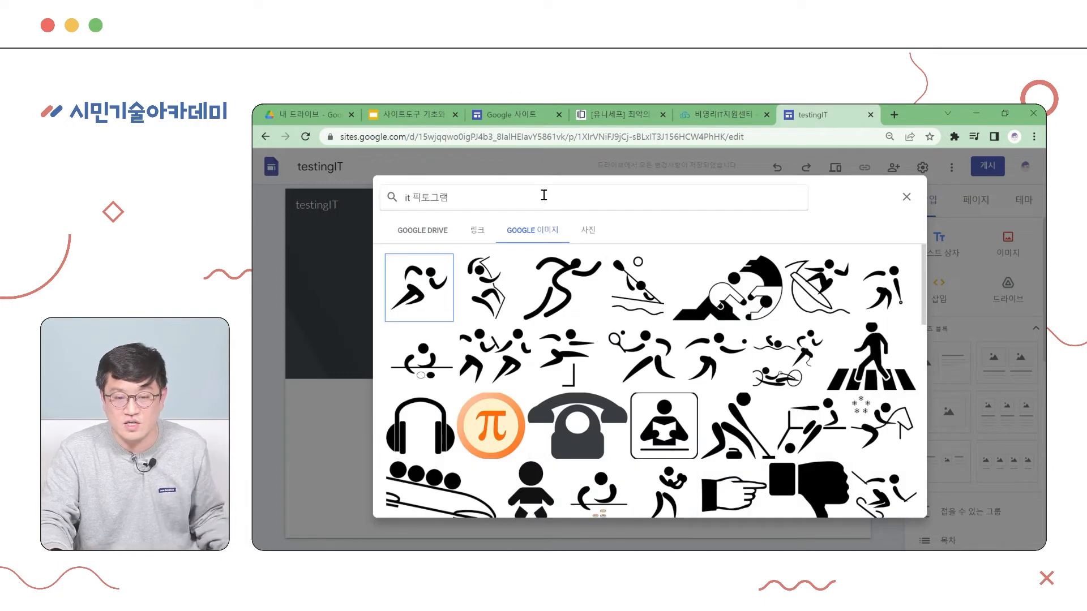
pyautogui.click(908, 201)
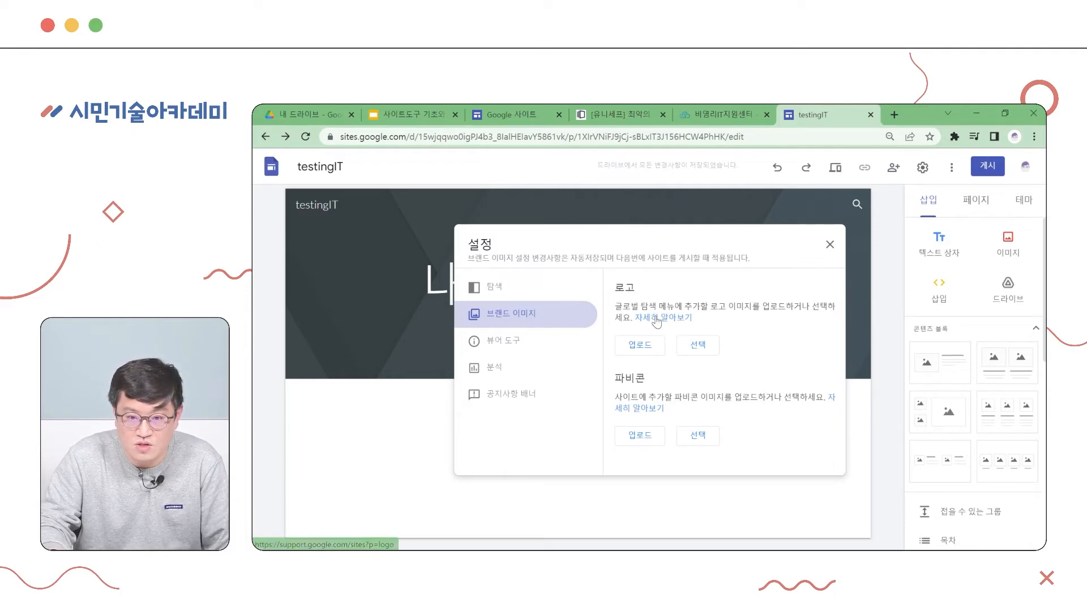
# Step: Review the viewer tools settings, preview the site in phone view to find the info icon, and return to the editor
pyautogui.click(528, 347)
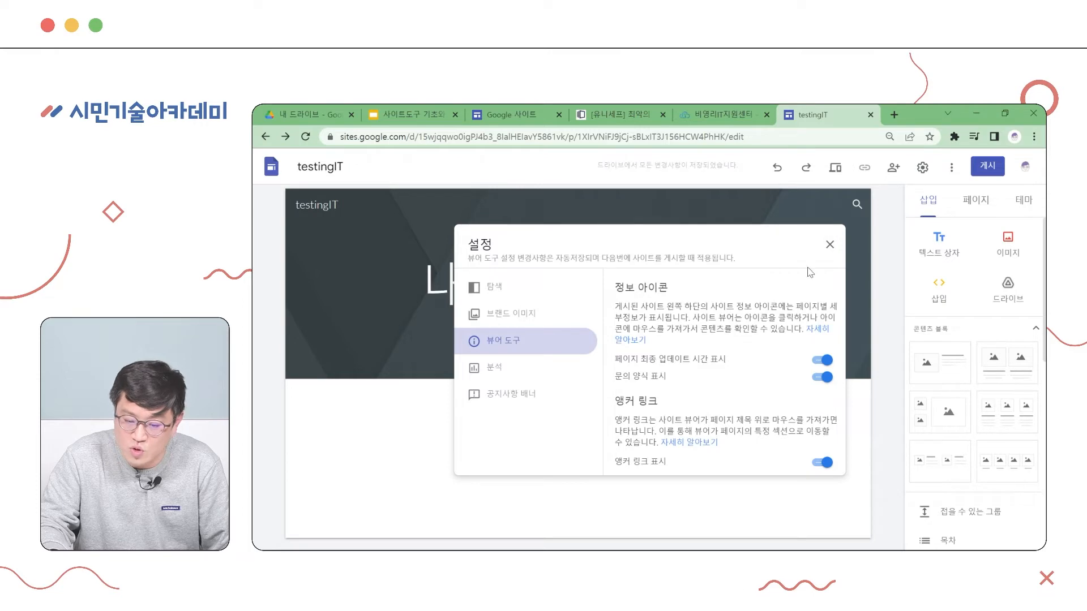
pyautogui.click(831, 248)
pyautogui.click(834, 169)
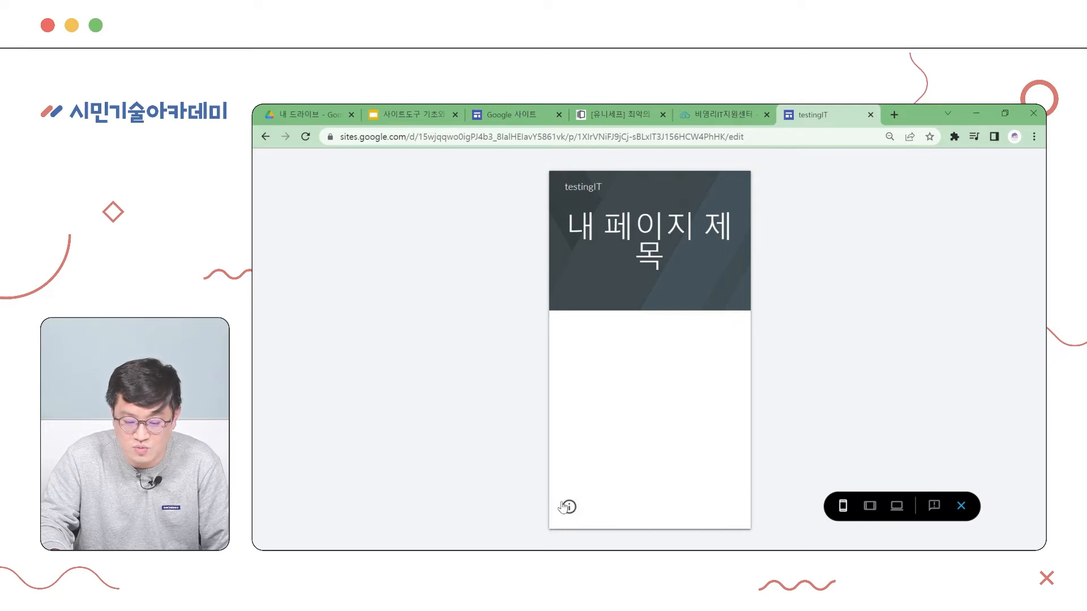
pyautogui.click(962, 506)
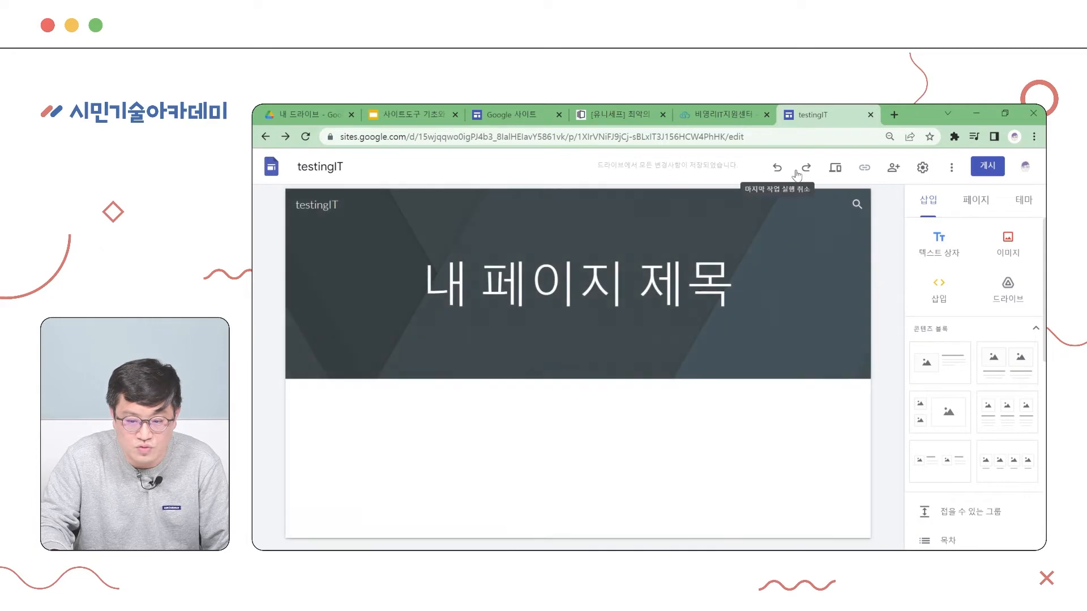
# Step: Reopen the site settings and review the viewer tools and the Google Analytics options
pyautogui.click(915, 173)
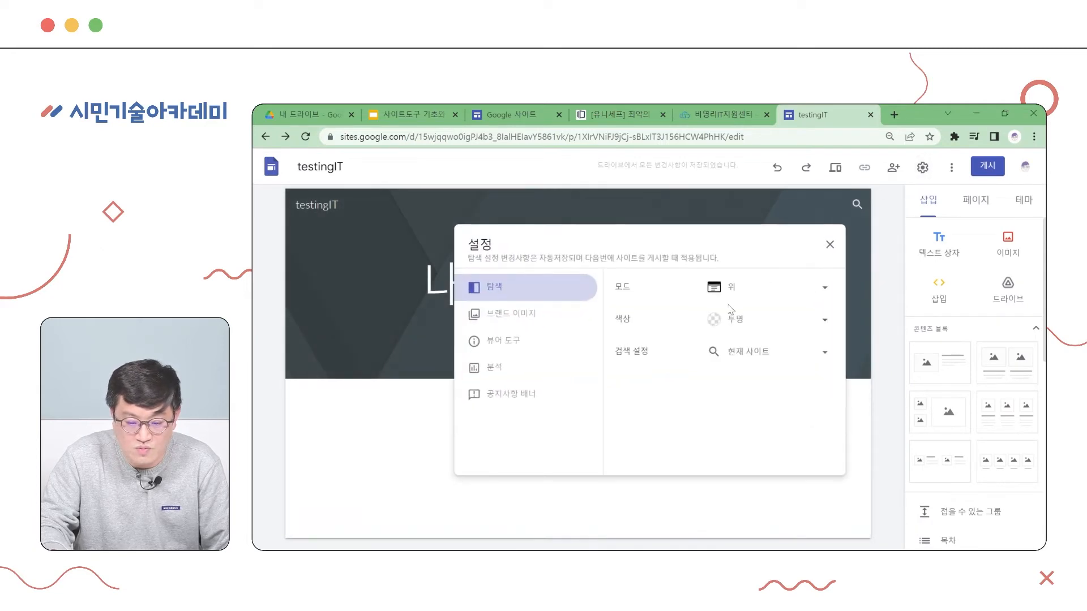
pyautogui.click(542, 319)
pyautogui.click(529, 343)
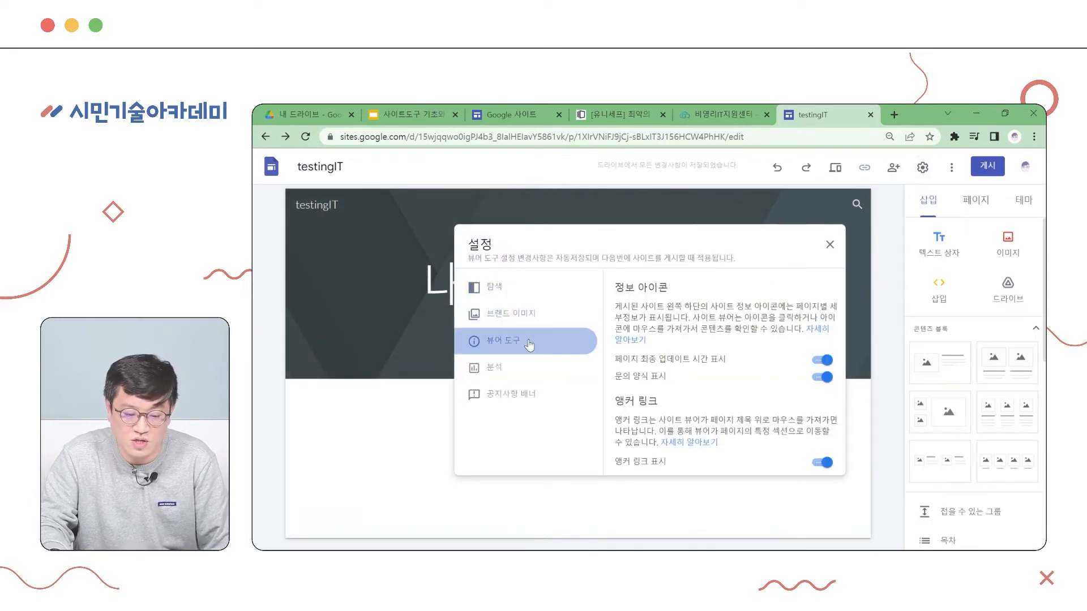
pyautogui.click(518, 373)
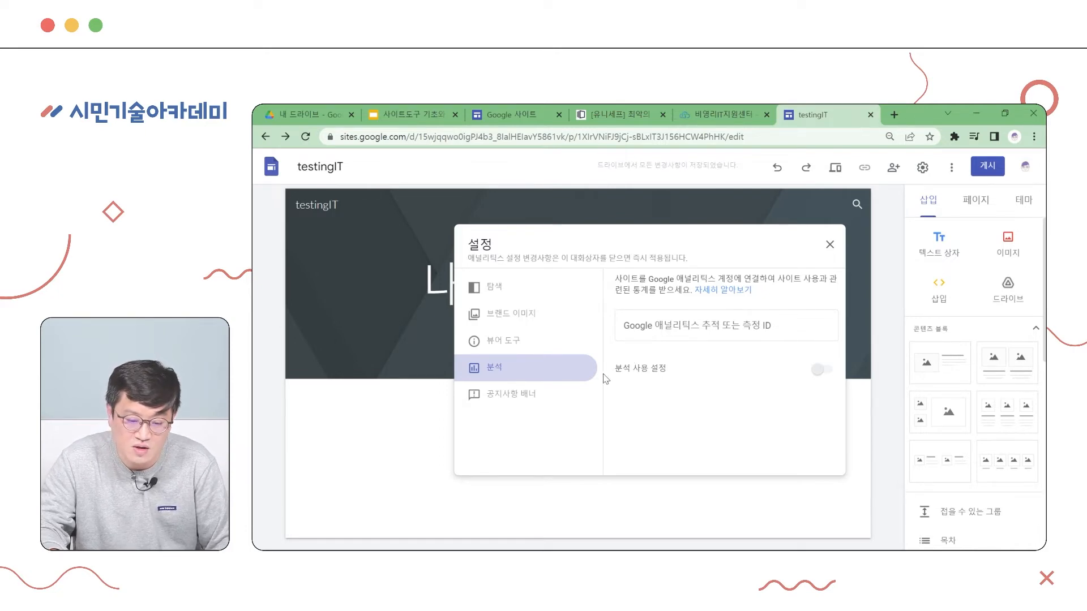
# Step: Examine the announcement banner's display, color, message, button label, link and visibility options, and close the site settings
pyautogui.click(551, 400)
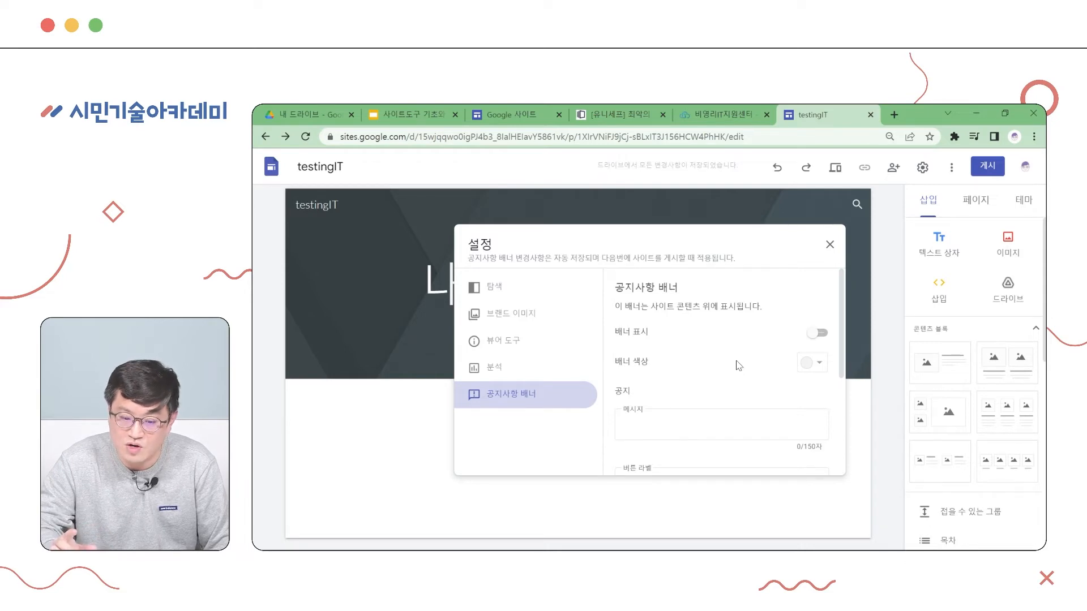
pyautogui.scroll(-1, 753, 365)
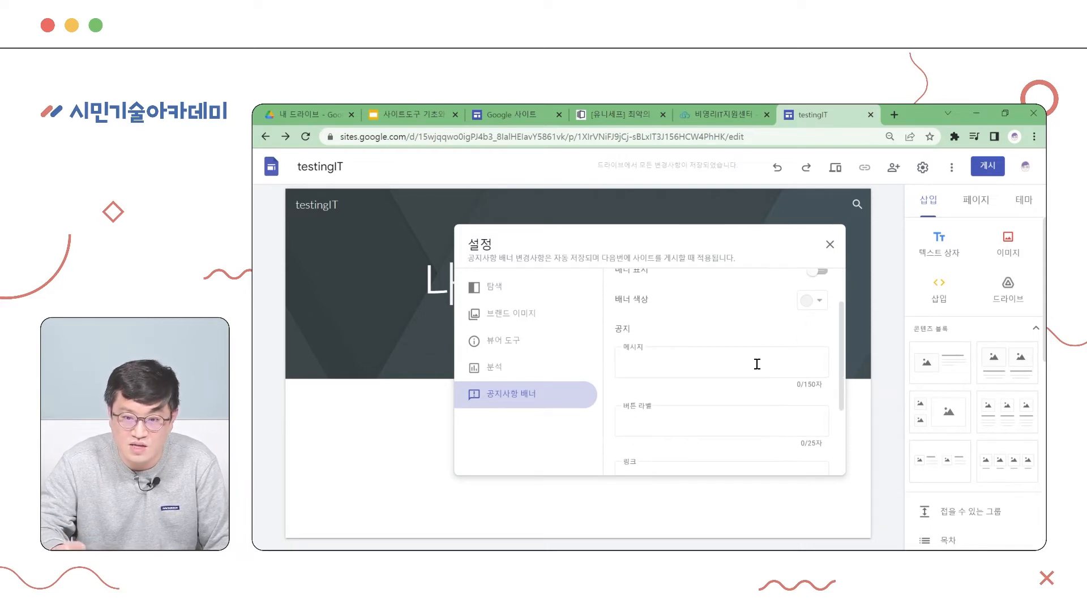
pyautogui.click(757, 365)
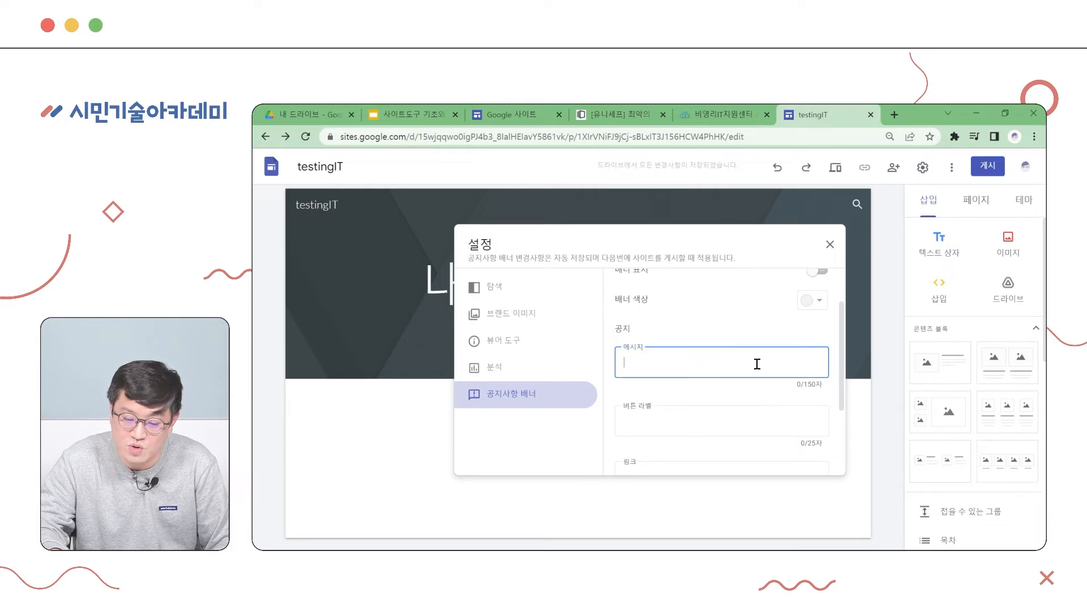
pyautogui.scroll(-2, 753, 377)
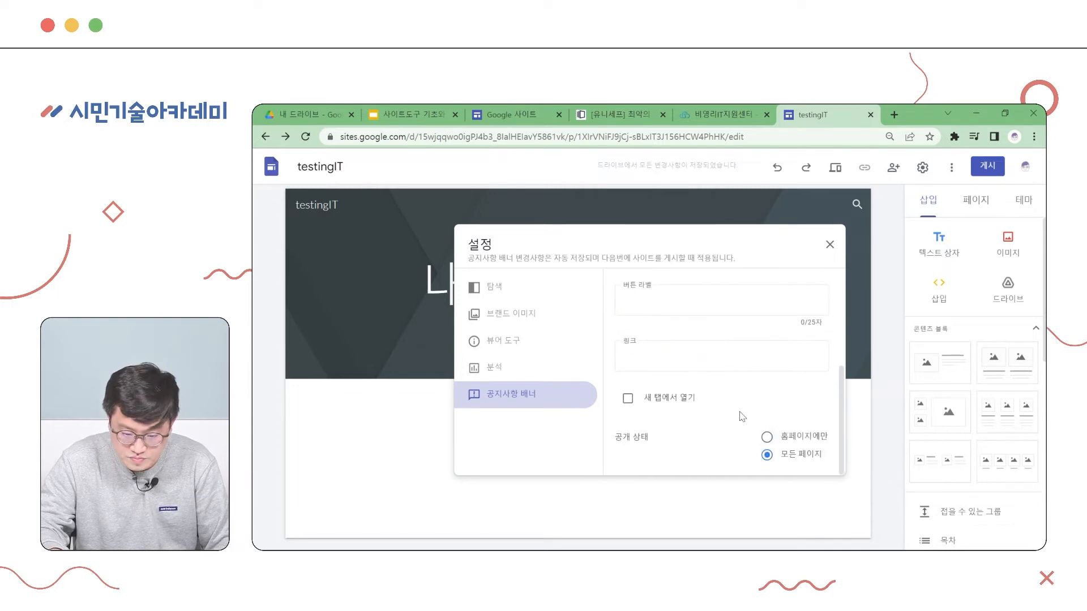
pyautogui.scroll(3, 694, 352)
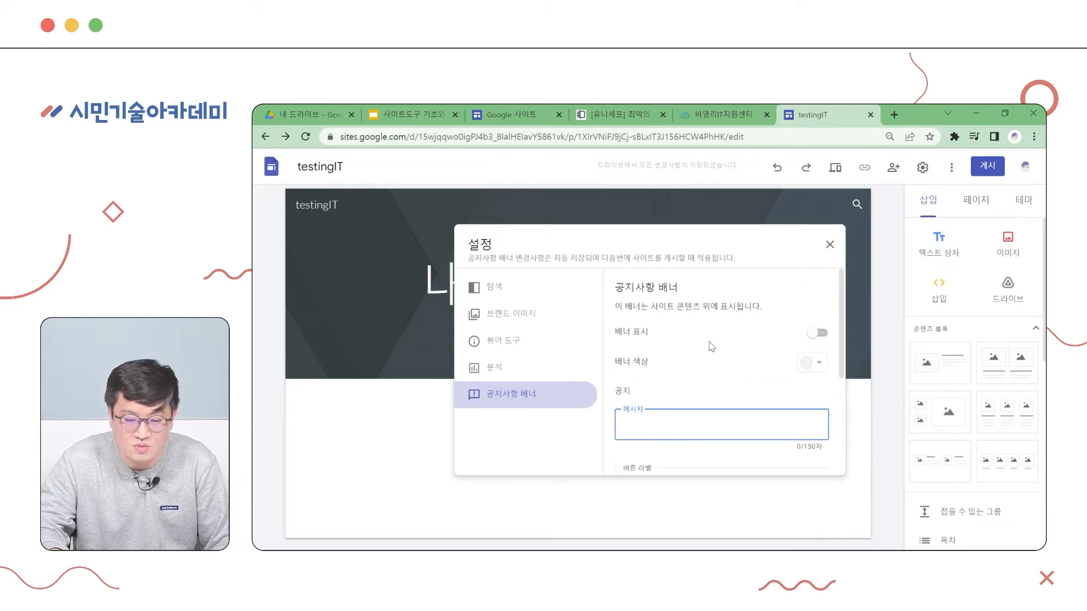
pyautogui.click(830, 245)
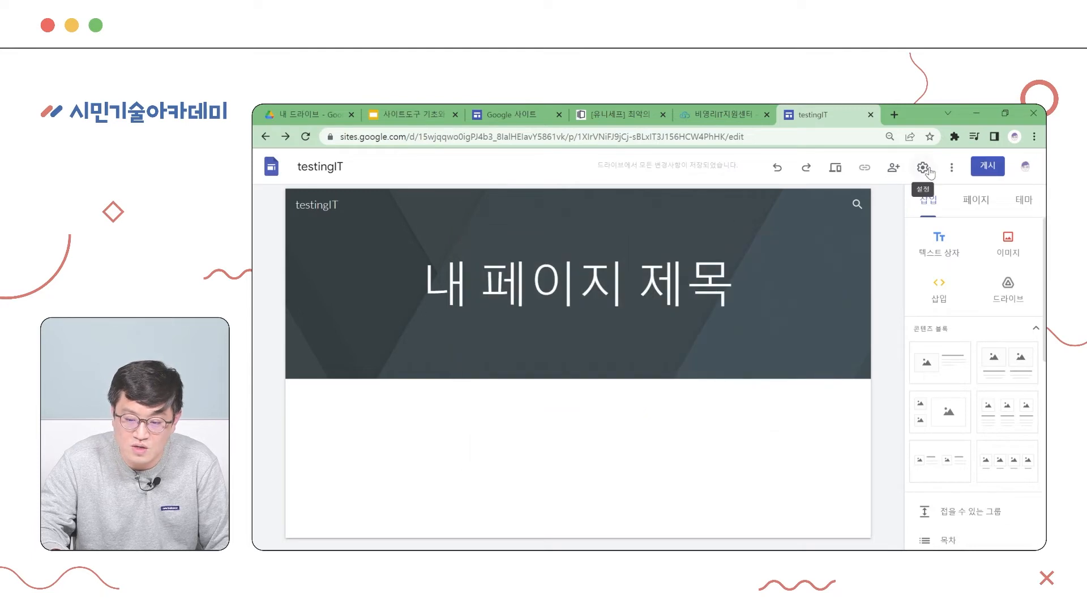
# Step: Revisit the navigation, brand image and announcement banner sections of the site settings, and close them without changes
pyautogui.click(923, 168)
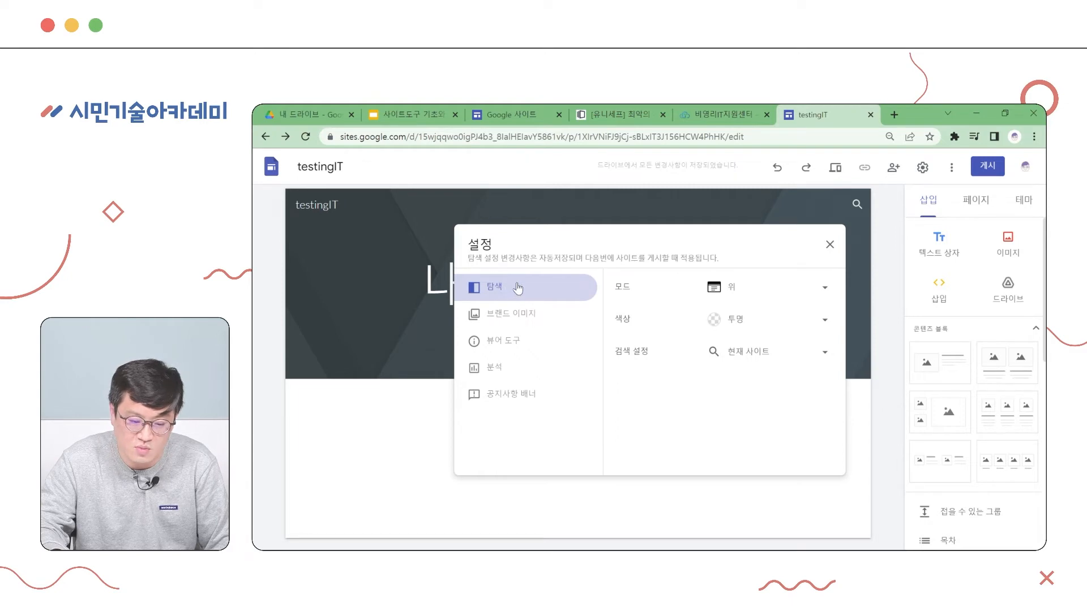
pyautogui.click(526, 319)
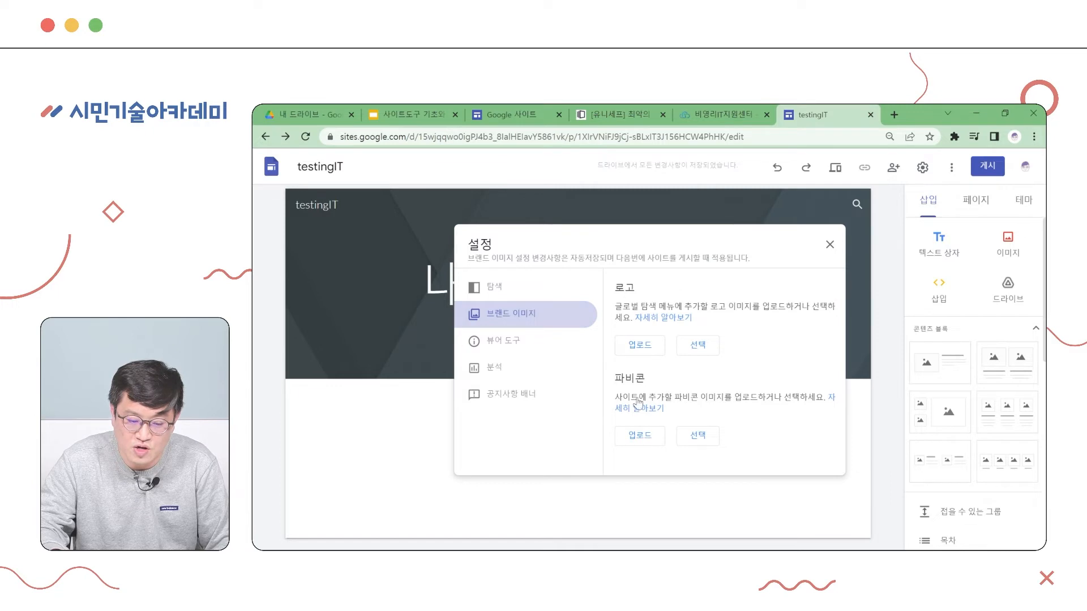
pyautogui.click(538, 394)
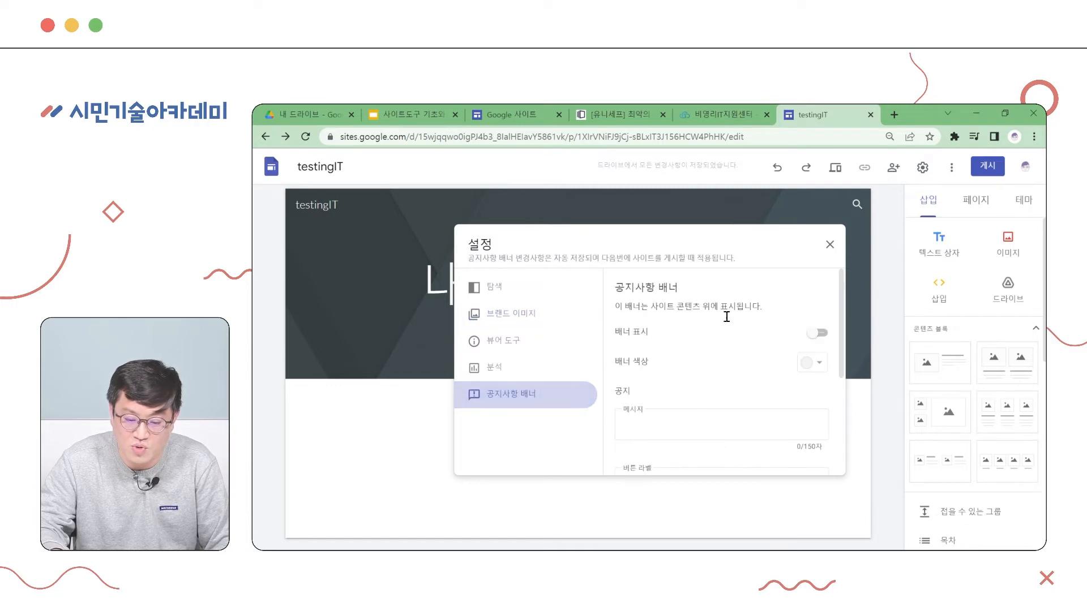
pyautogui.scroll(-3, 724, 363)
pyautogui.scroll(3, 724, 339)
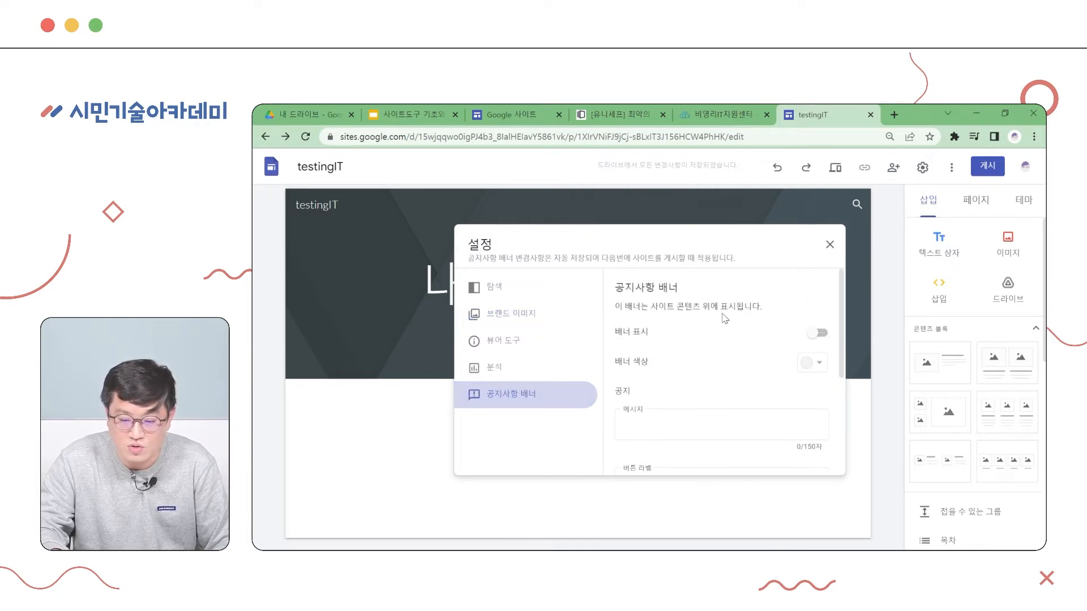
pyautogui.click(830, 244)
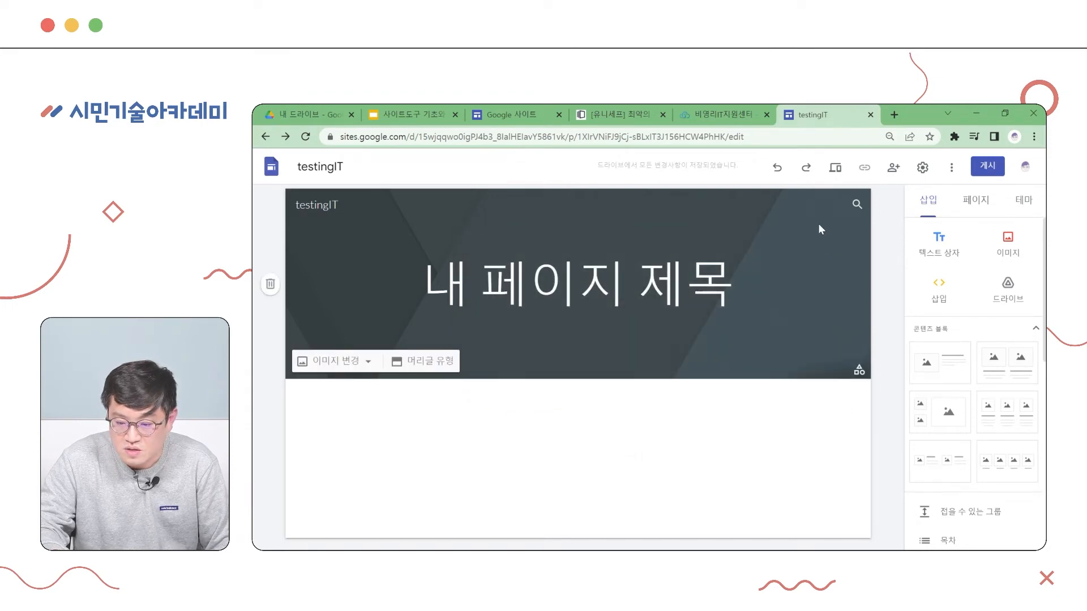
pyautogui.click(950, 168)
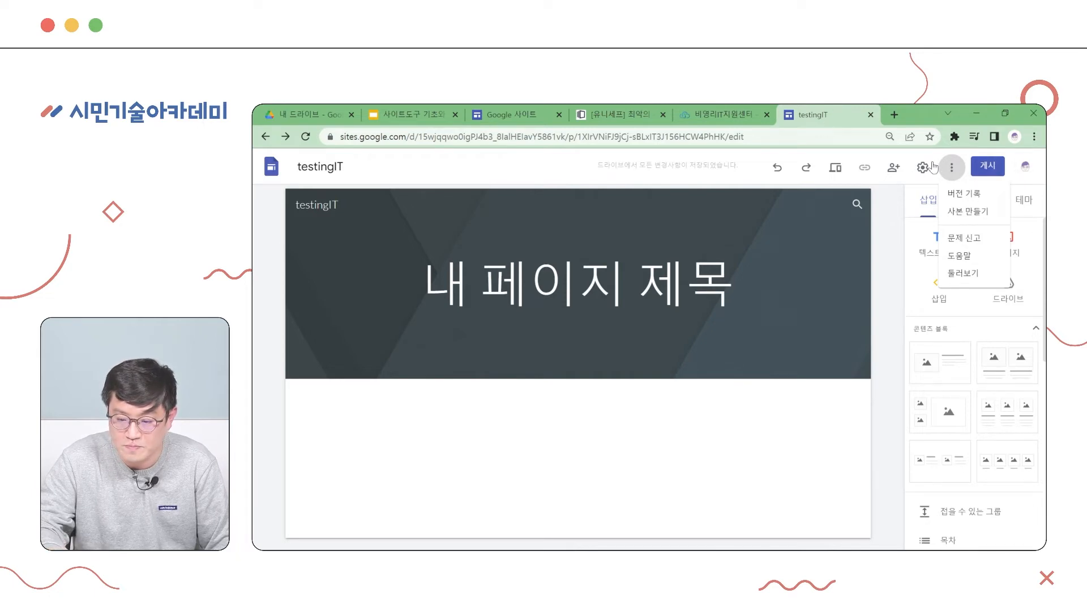
pyautogui.click(979, 170)
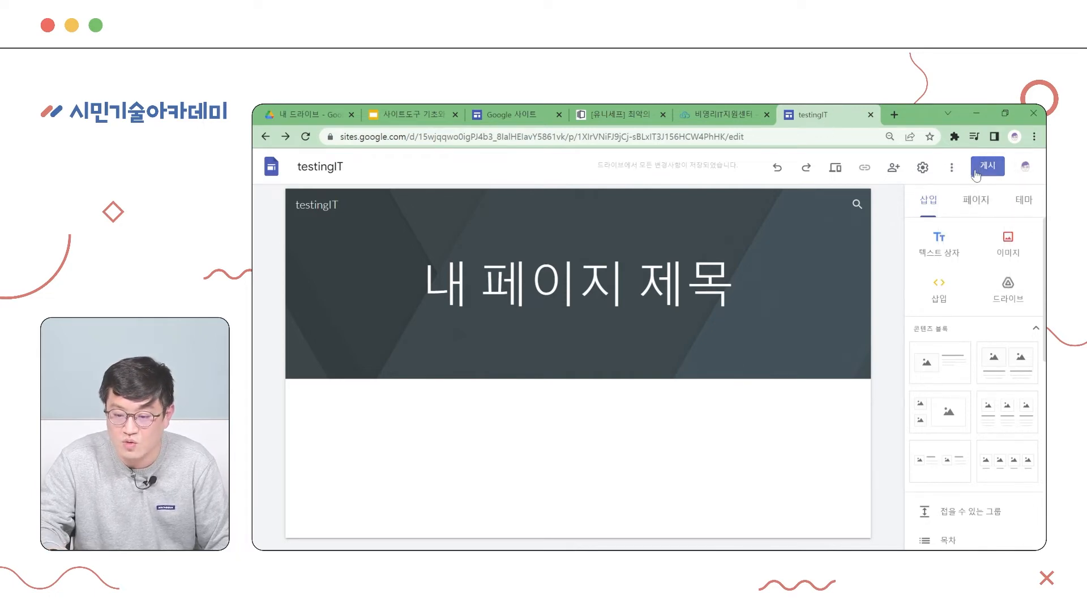
# Step: Start publishing the site and enter testingitit as its web address
pyautogui.click(988, 170)
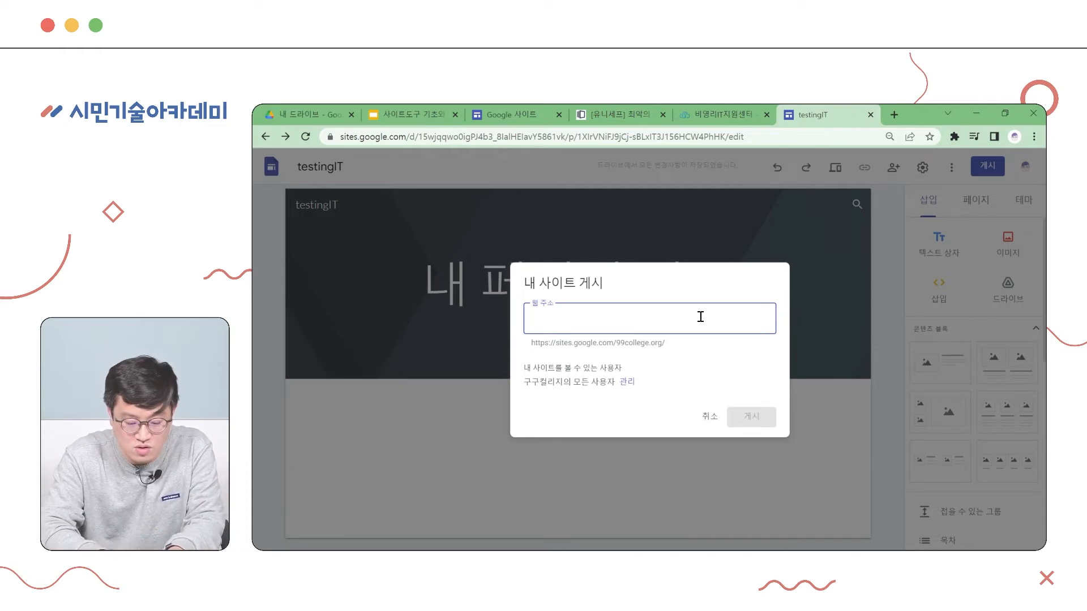
pyautogui.write('ㅅㄷ')
pyautogui.press('BackSpace')
pyautogui.press('BackSpace')
pyautogui.write('testi')
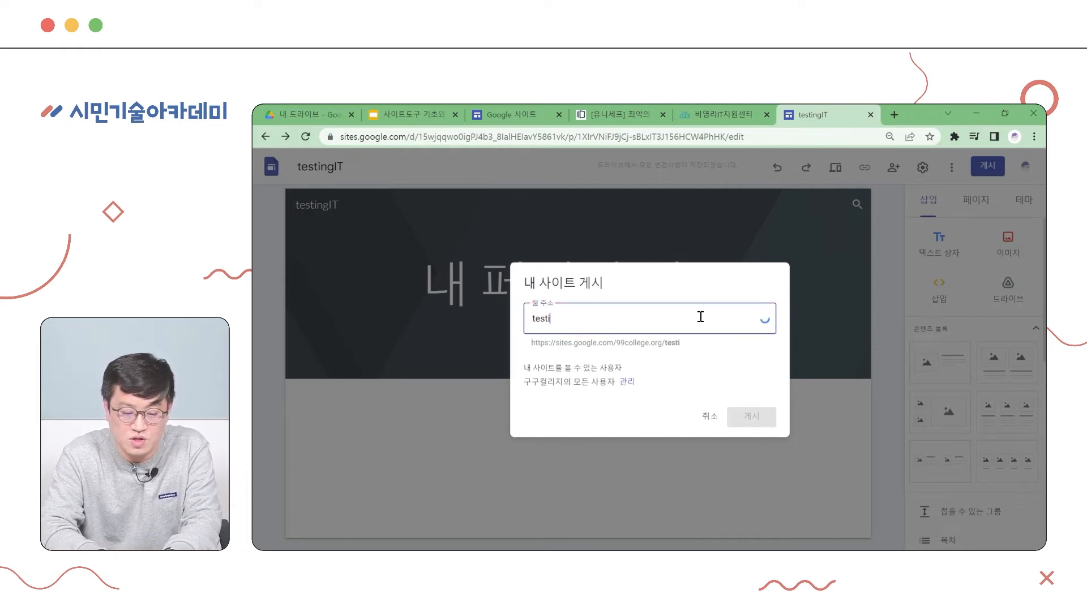
pyautogui.write('ngitit')
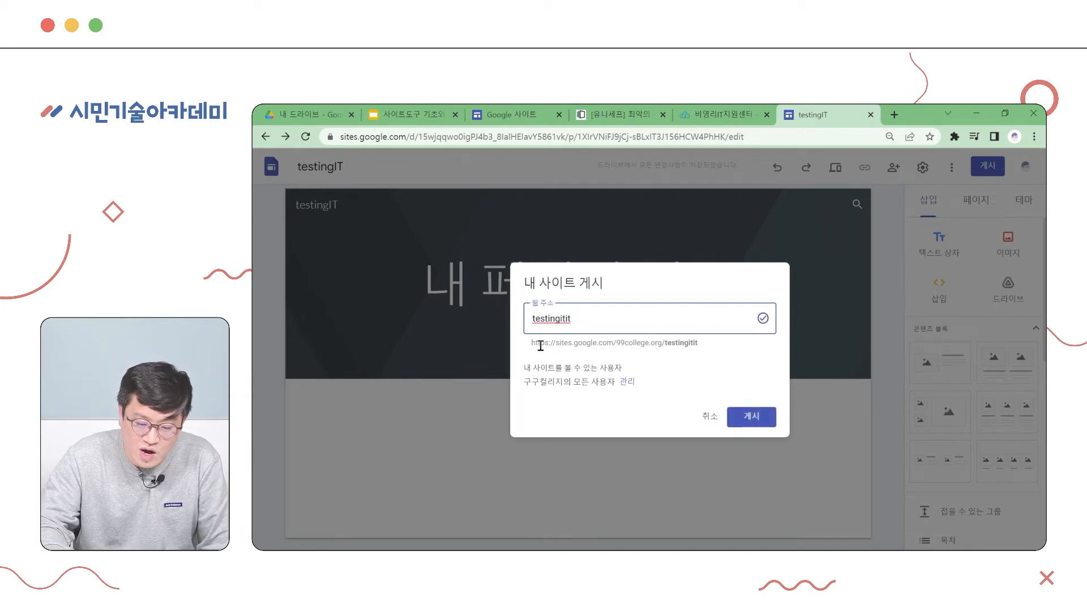
pyautogui.moveTo(534, 344); pyautogui.dragTo(697, 344)
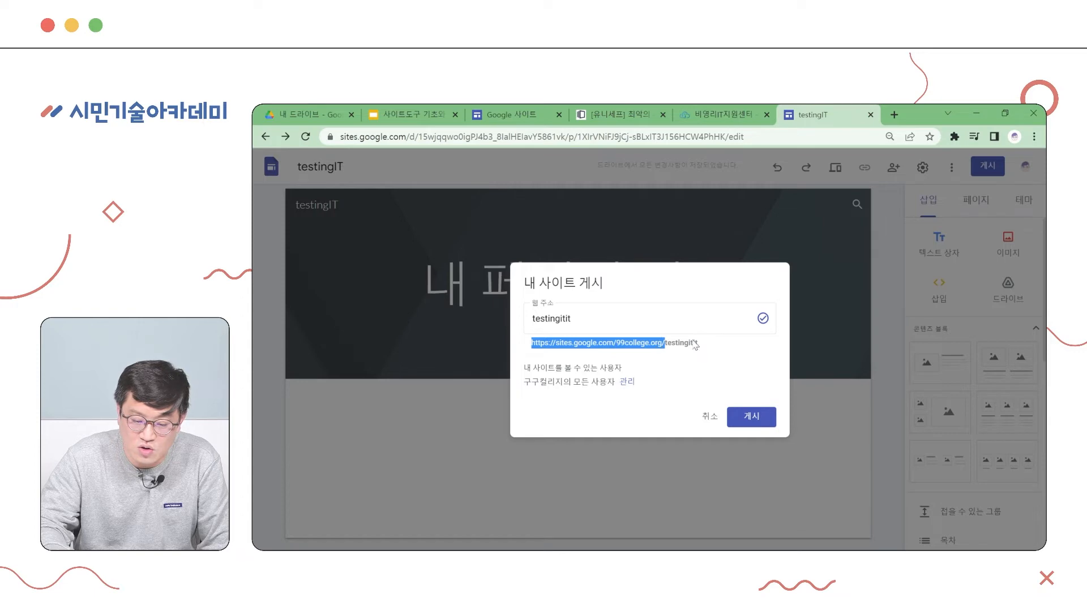
# Step: Review the sharing settings that control who can view the draft and the published site, and return to the publishing options
pyautogui.click(627, 383)
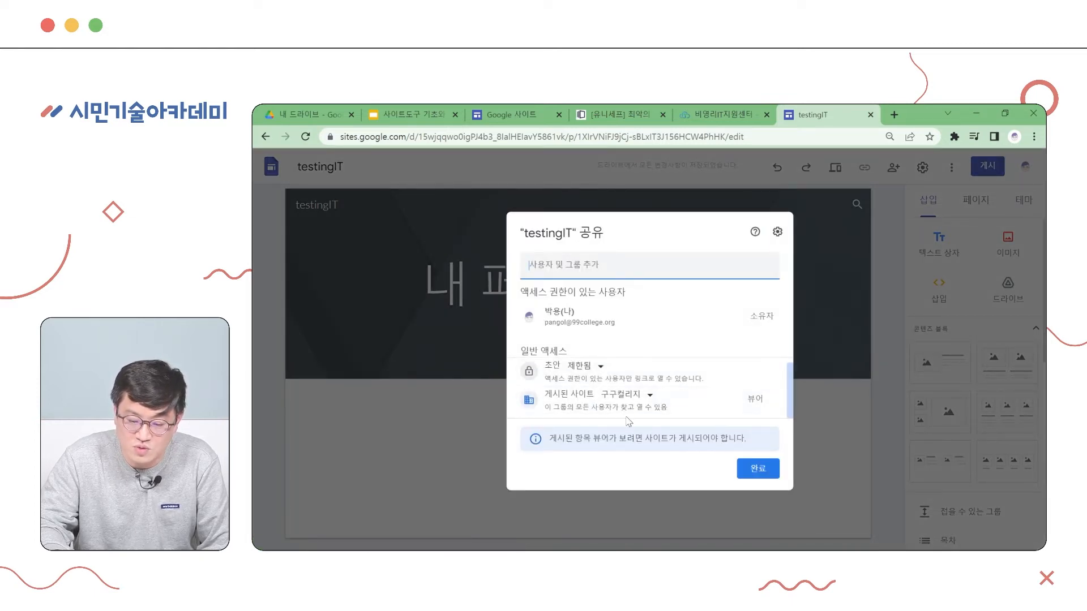
pyautogui.scroll(-1, 657, 396)
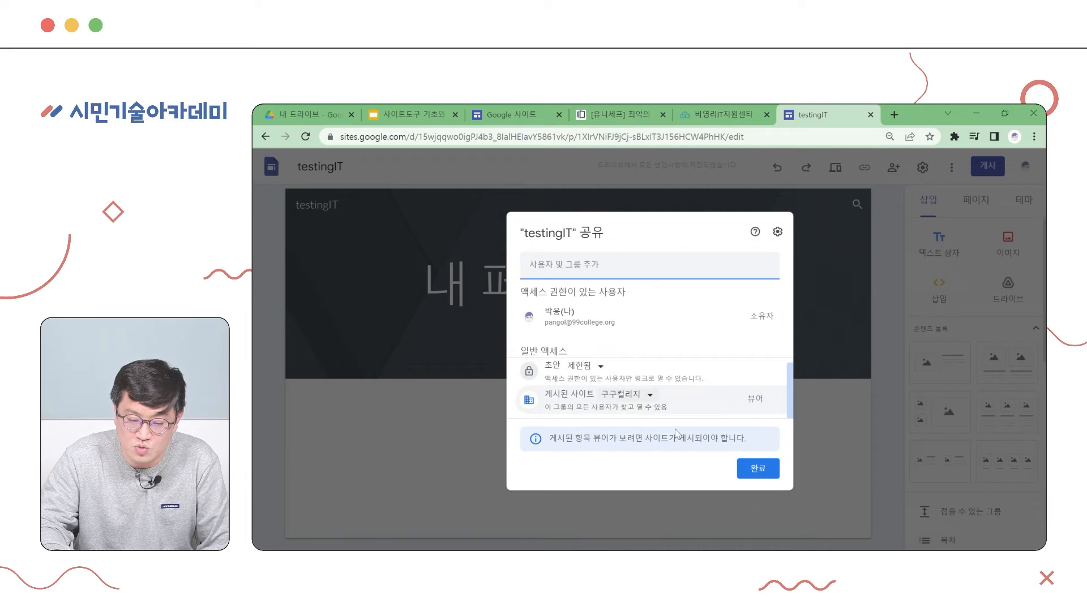
pyautogui.click(758, 469)
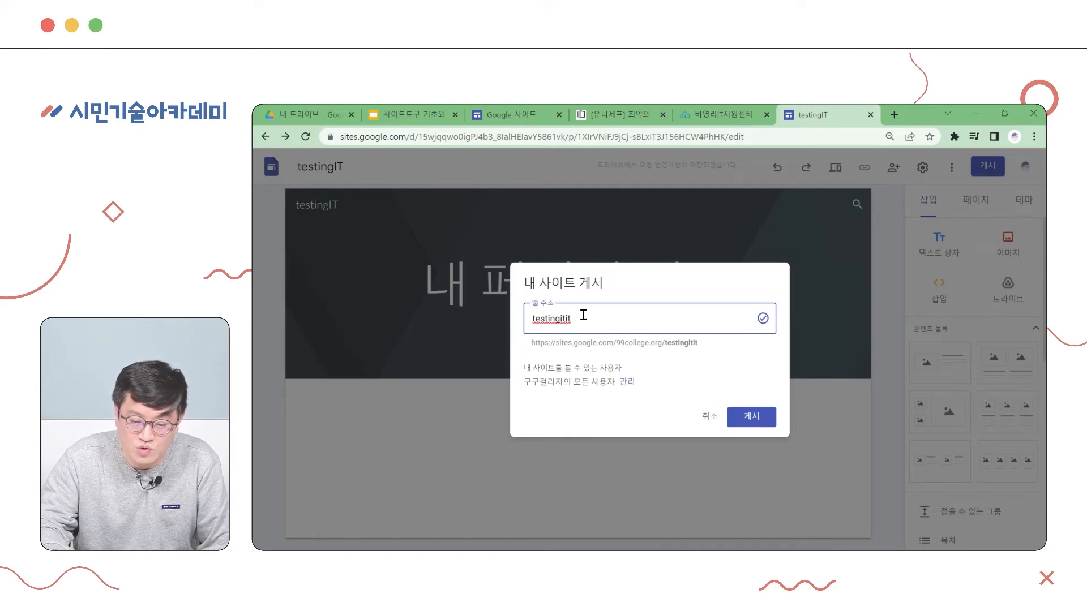
# Step: Reopen the viewer access settings and make the published site public (공개)
pyautogui.click(631, 383)
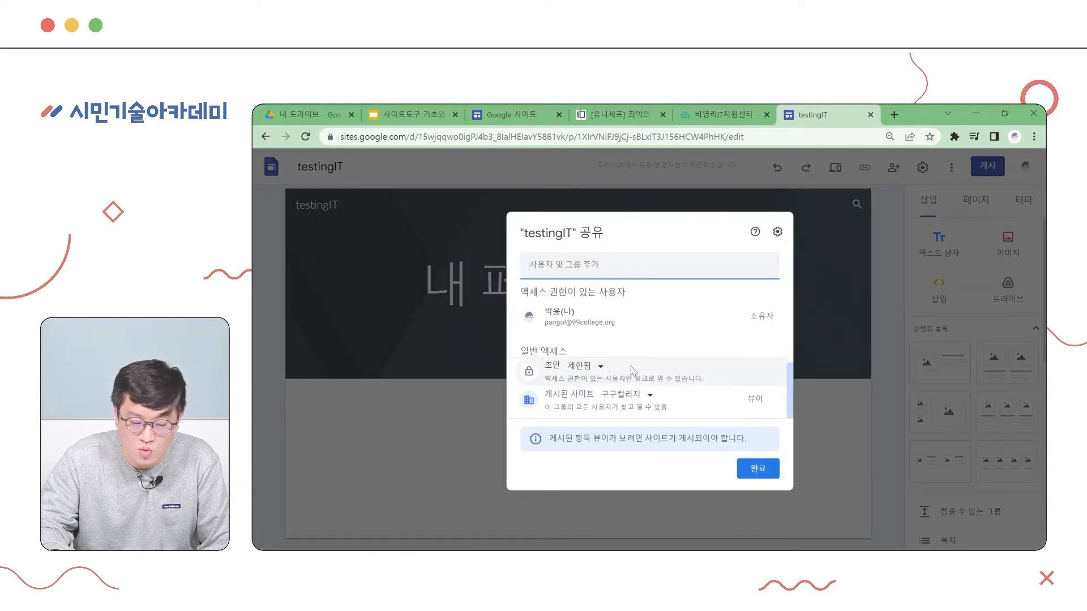
pyautogui.click(646, 396)
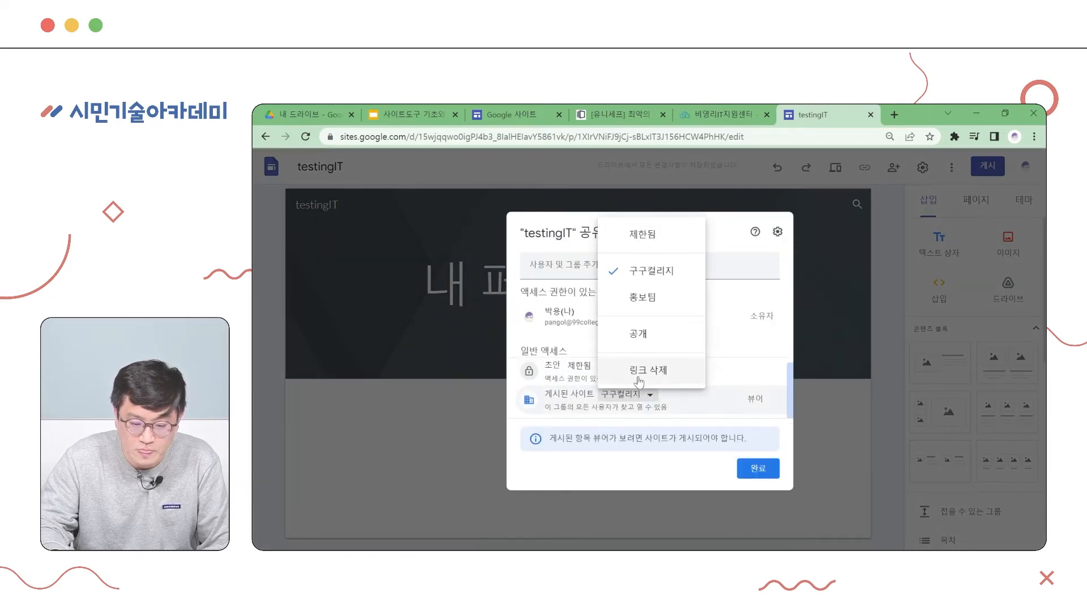
pyautogui.click(637, 334)
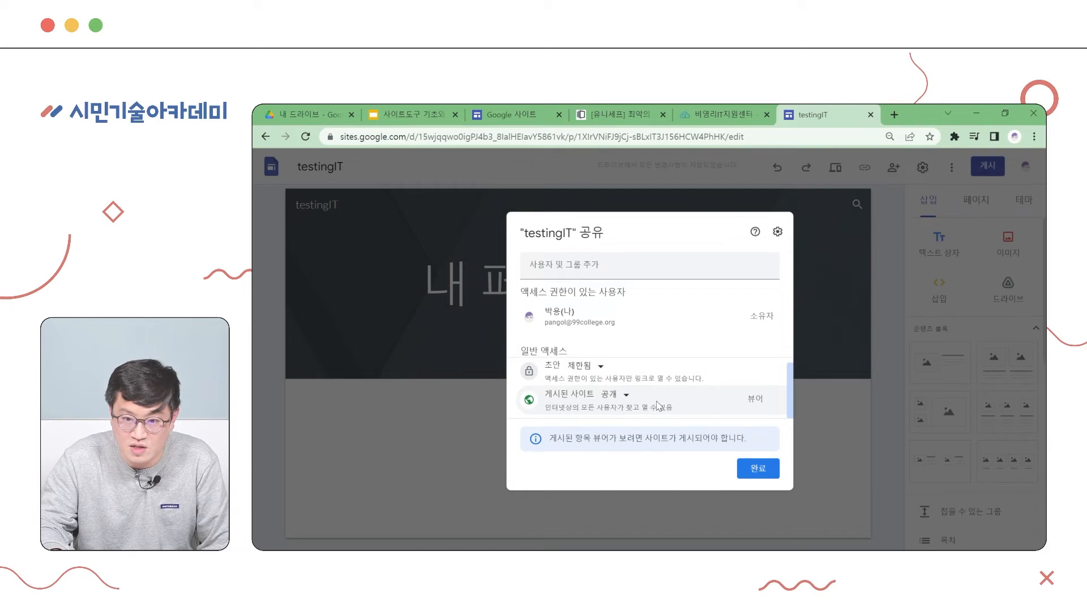
pyautogui.click(752, 469)
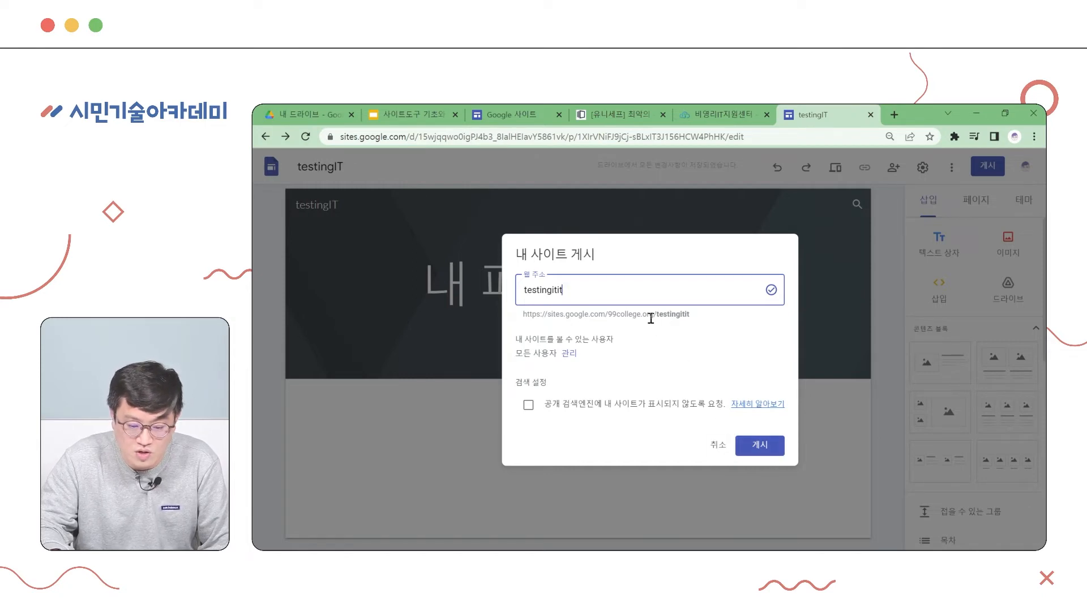
# Step: Publish the site with the request to hide it from public search engines left off, and open the published site
pyautogui.click(526, 405)
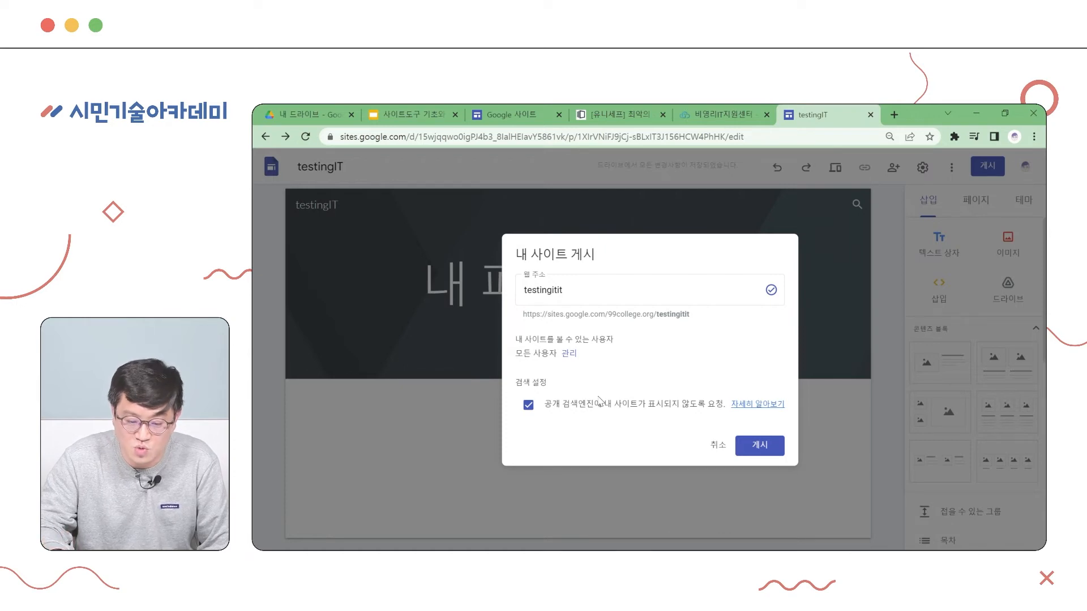
pyautogui.click(527, 405)
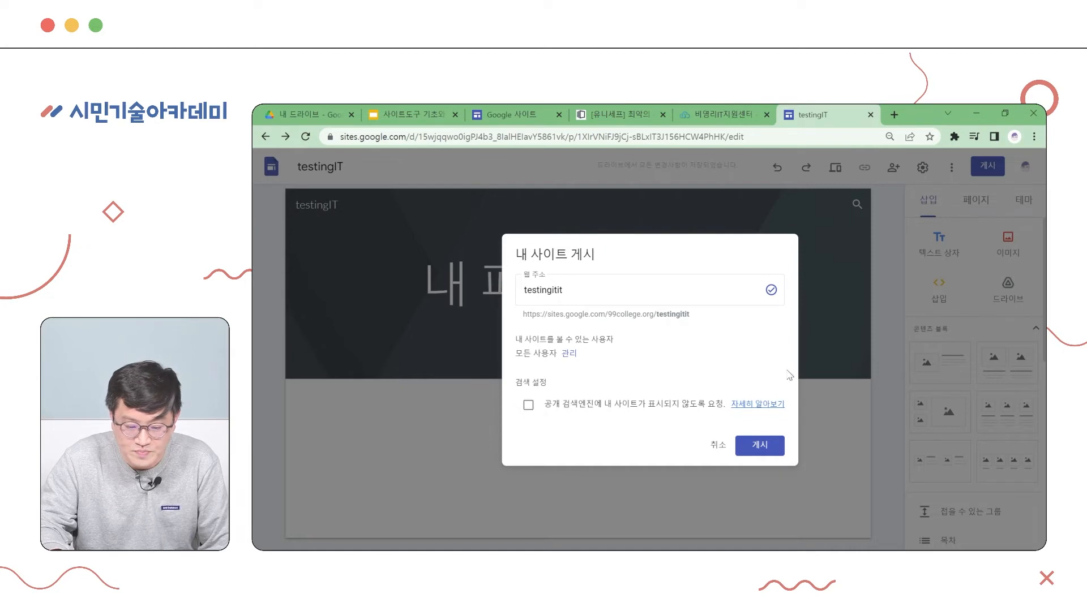
pyautogui.click(759, 446)
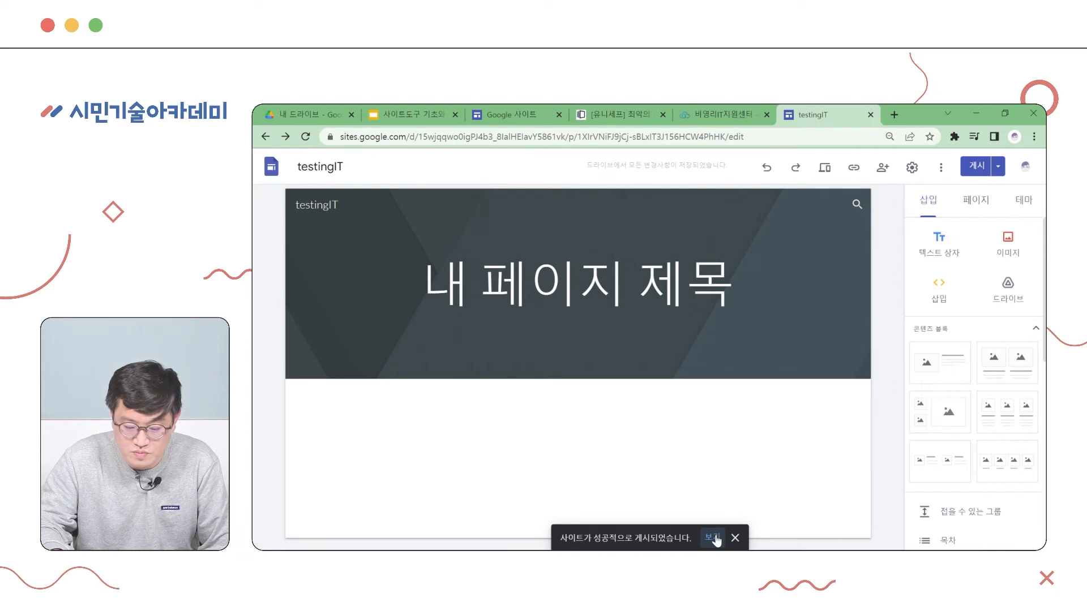
pyautogui.click(712, 538)
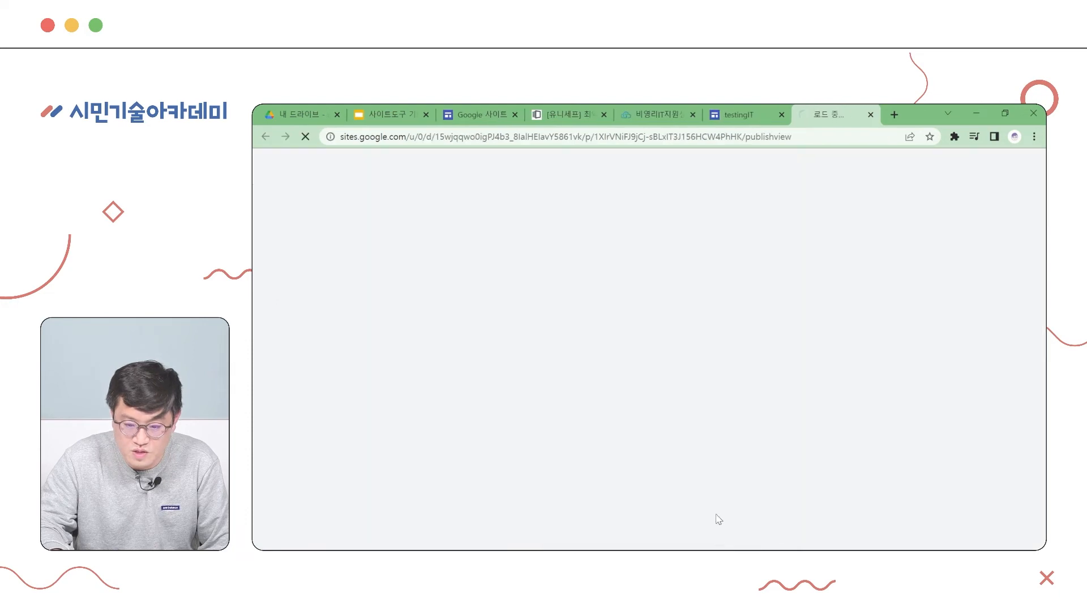